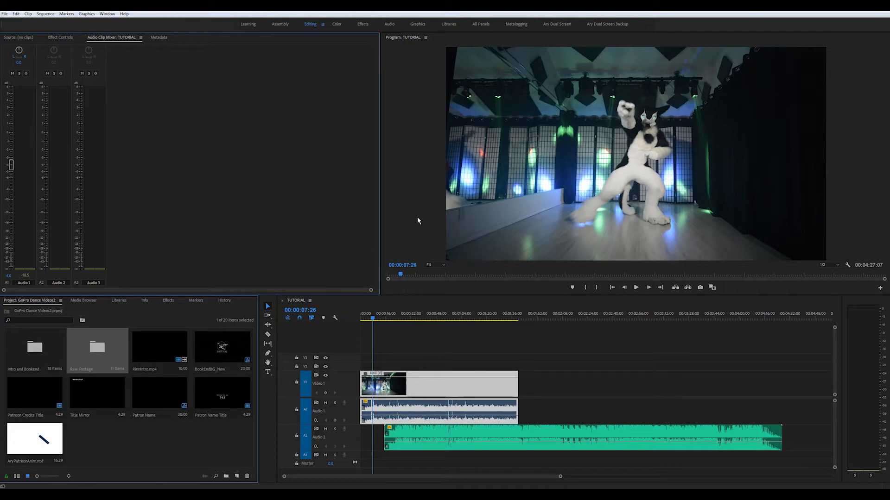
Enlarge the Program monitor area slightly and reposition the music clip on Audio 2 to start at about 00:00:22:08.
{"action": "left_click_drag", "start_coordinate": [387, 295], "coordinate": [389, 303]}
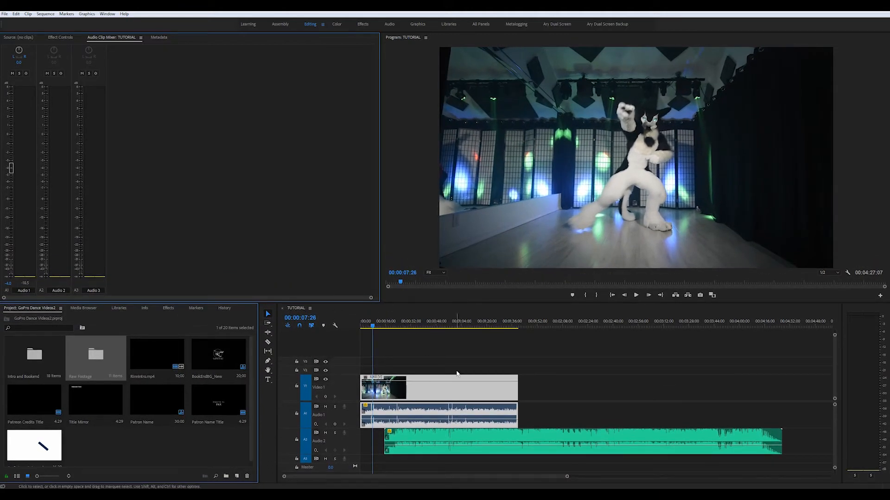
{"action": "left_click_drag", "start_coordinate": [382, 329], "coordinate": [373, 328]}
{"action": "left_click_drag", "start_coordinate": [478, 440], "coordinate": [501, 436]}
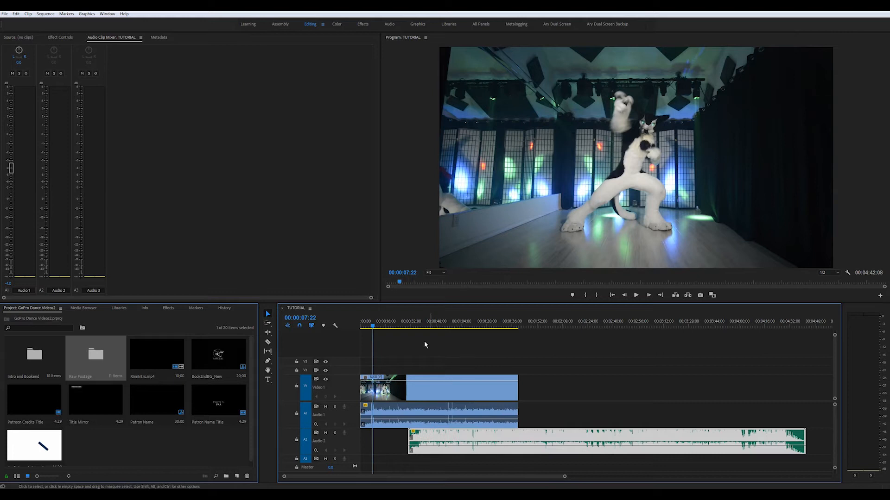
{"action": "key", "text": "Home"}
{"action": "left_click_drag", "start_coordinate": [452, 436], "coordinate": [430, 435]}
{"action": "left_click", "coordinate": [421, 389]}
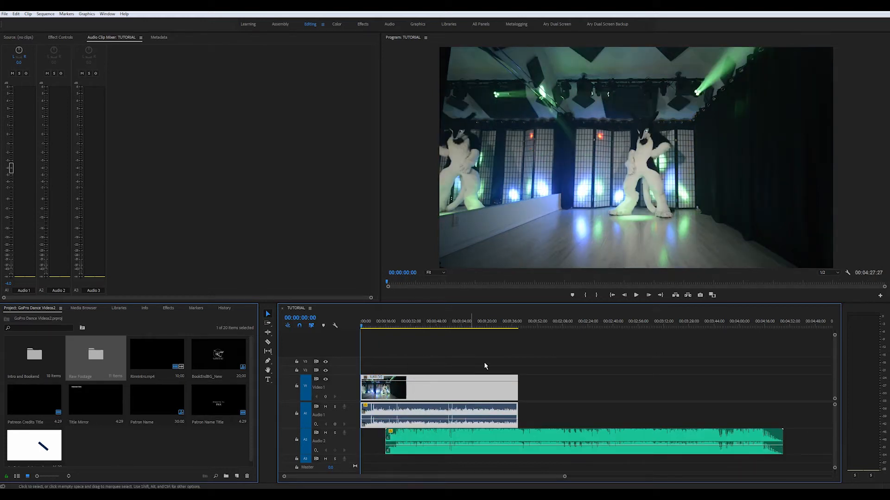
{"action": "left_click_drag", "start_coordinate": [460, 438], "coordinate": [465, 432]}
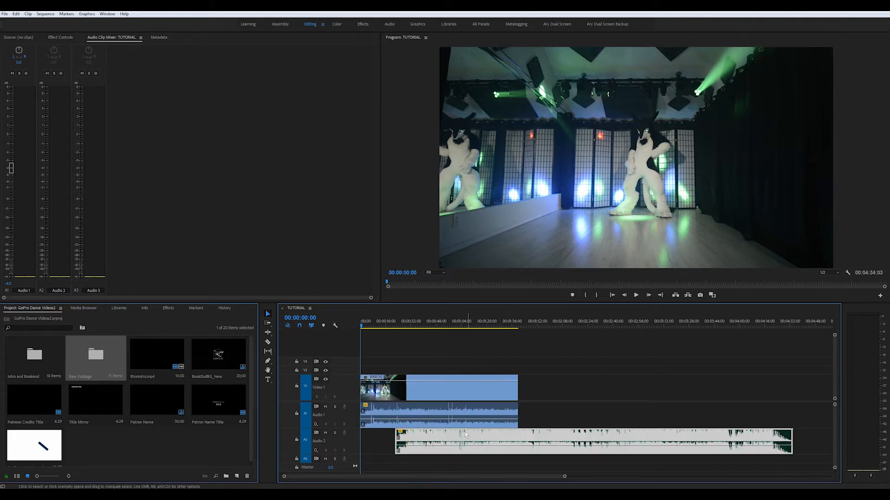
Play the dance footage from the sequence start to listen to its camera audio, and return to the beginning.
{"action": "key", "text": "space"}
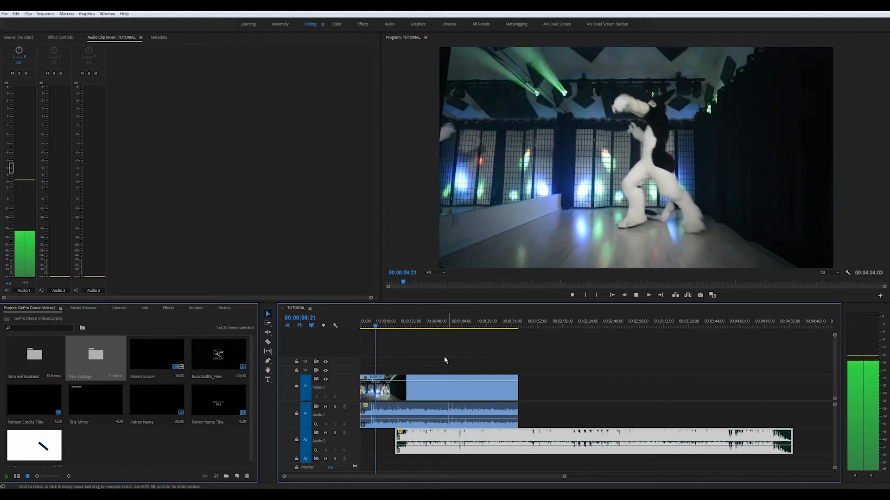
{"action": "key", "text": "space"}
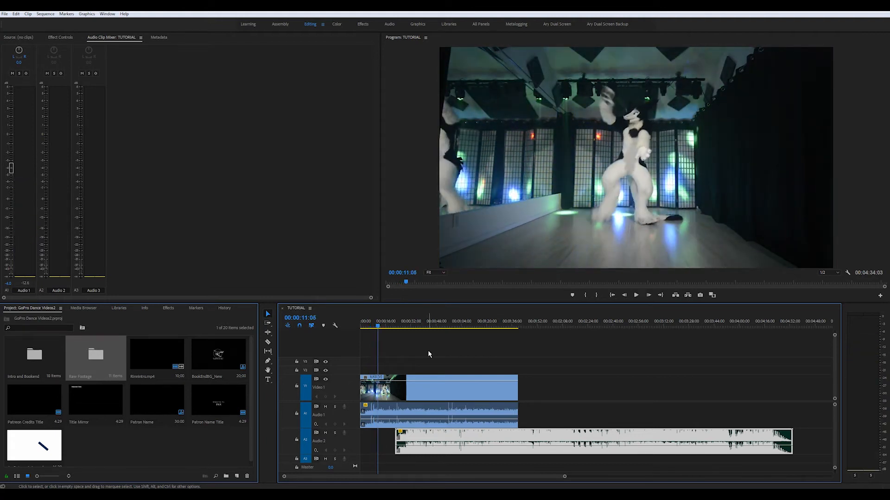
{"action": "key", "text": "Home"}
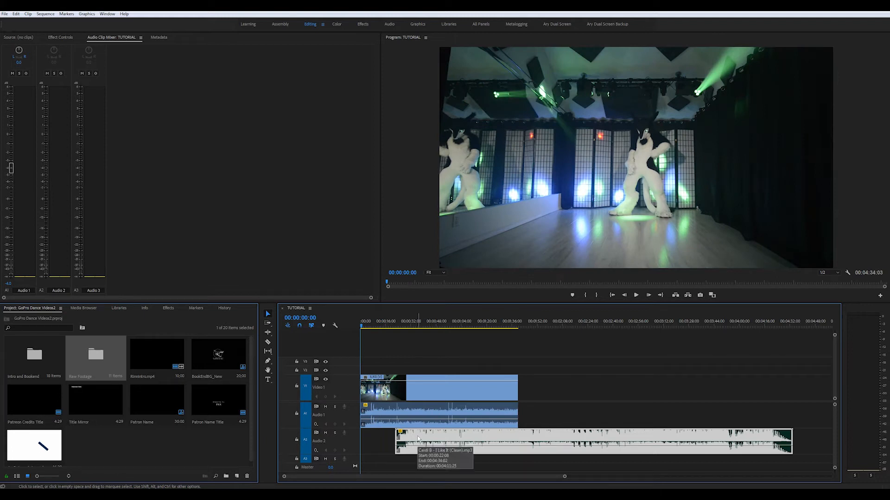
Move the music clip on Audio 2 so it starts at about 00:00:08:00.
{"action": "left_click_drag", "start_coordinate": [419, 438], "coordinate": [402, 436]}
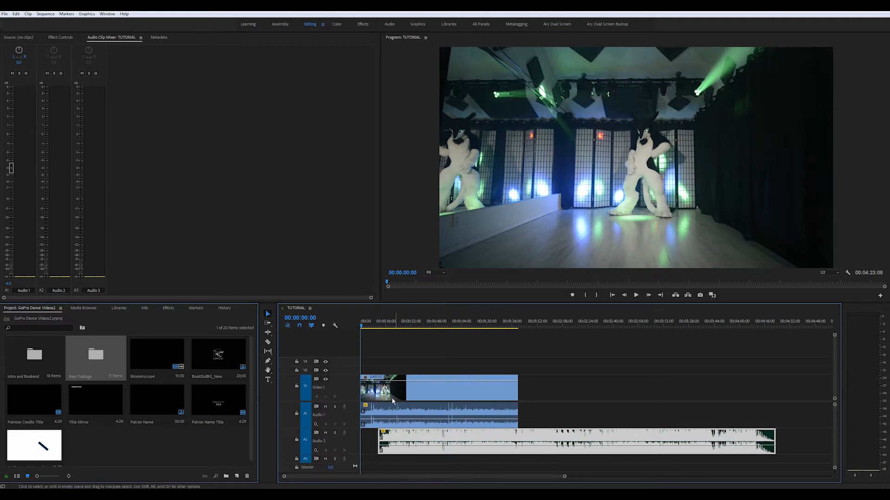
{"action": "key", "text": "equal"}
{"action": "key", "text": "equal"}
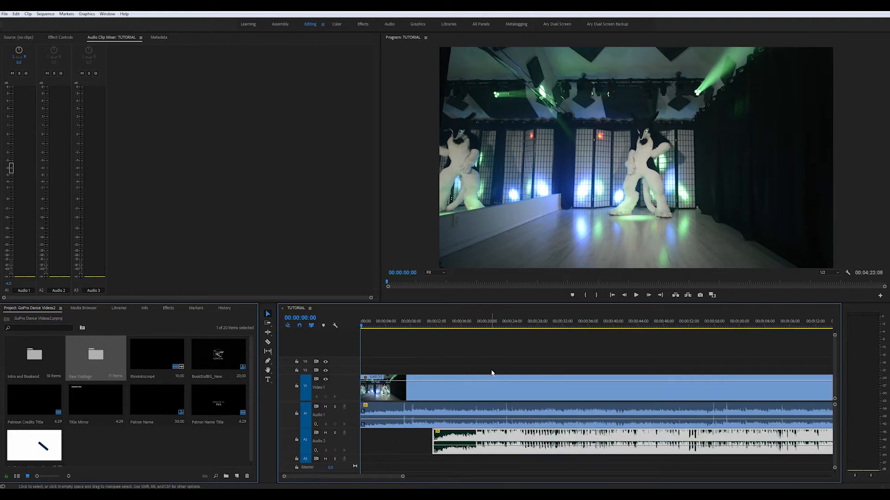
{"action": "key", "text": "equal"}
{"action": "left_click_drag", "start_coordinate": [594, 441], "coordinate": [545, 442]}
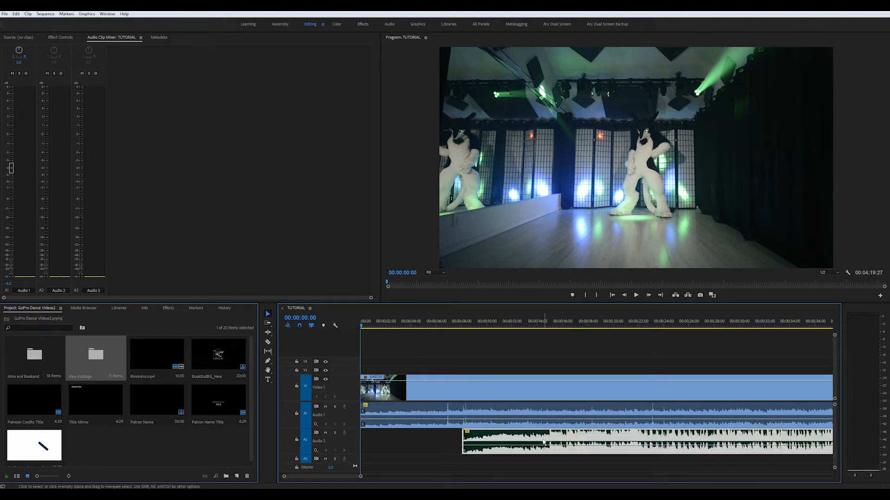
Preview the footage from 00:00:06:11 and shift the music clip's start to about 00:00:09:10.
{"action": "left_click", "coordinate": [441, 327]}
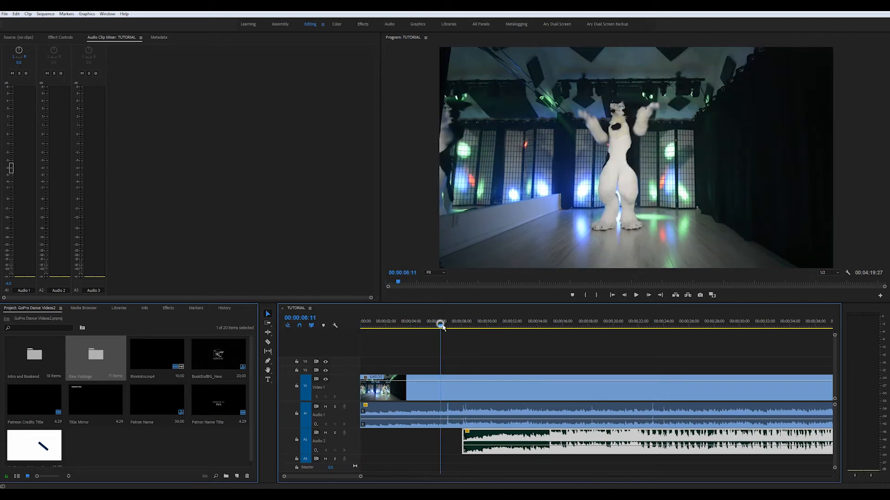
{"action": "key", "text": "space"}
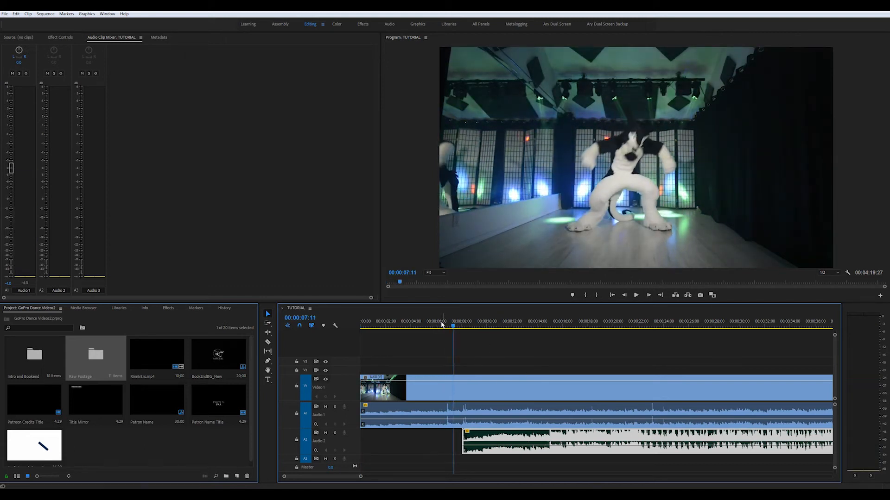
{"action": "key", "text": "space"}
{"action": "left_click_drag", "start_coordinate": [470, 443], "coordinate": [486, 443]}
Find the beat drop in the camera audio by replaying the section around its first peak, and add a marker at 00:00:06:27.
{"action": "key", "text": "="}
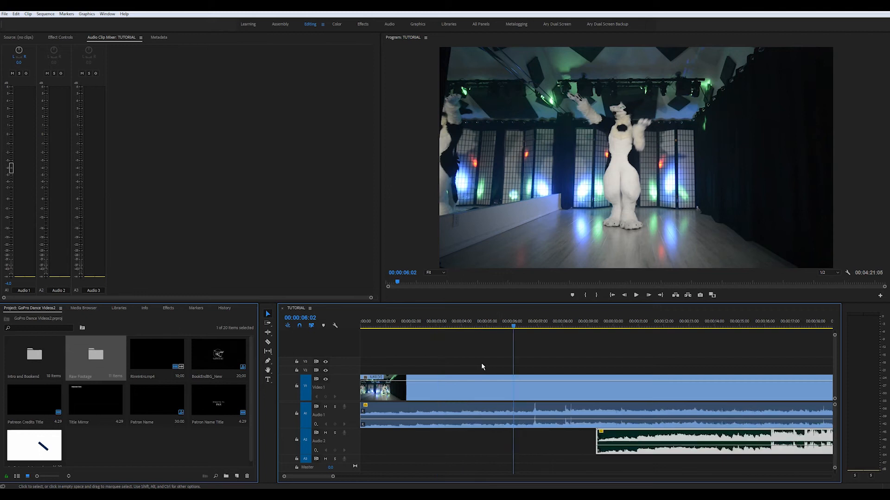
{"action": "scroll", "coordinate": [565, 361], "scroll_direction": "down", "scroll_amount": 3}
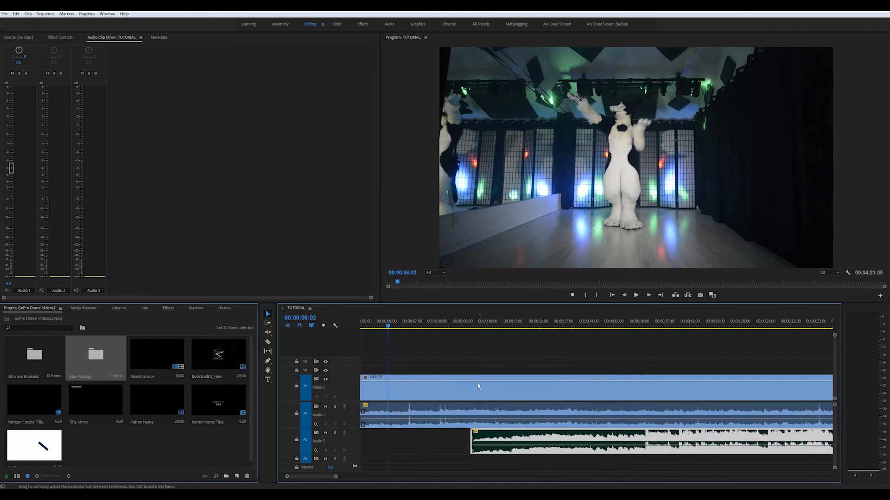
{"action": "key", "text": "space"}
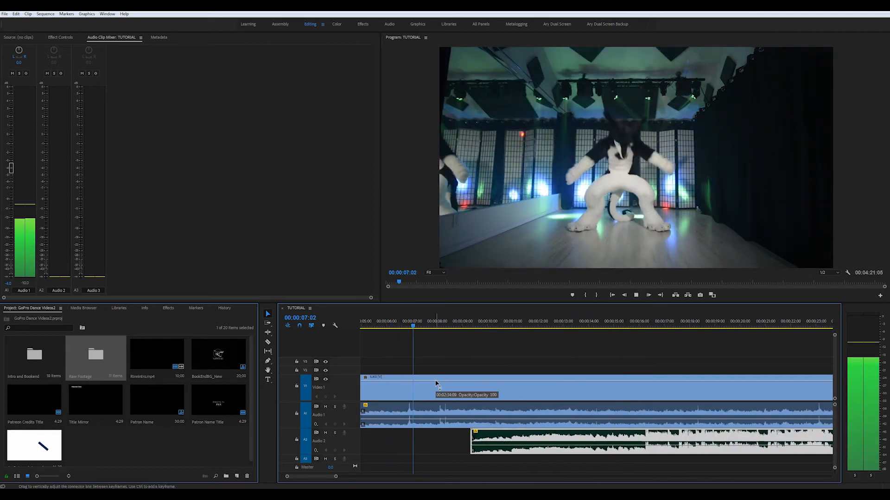
{"action": "key", "text": "space"}
{"action": "left_click", "coordinate": [404, 323]}
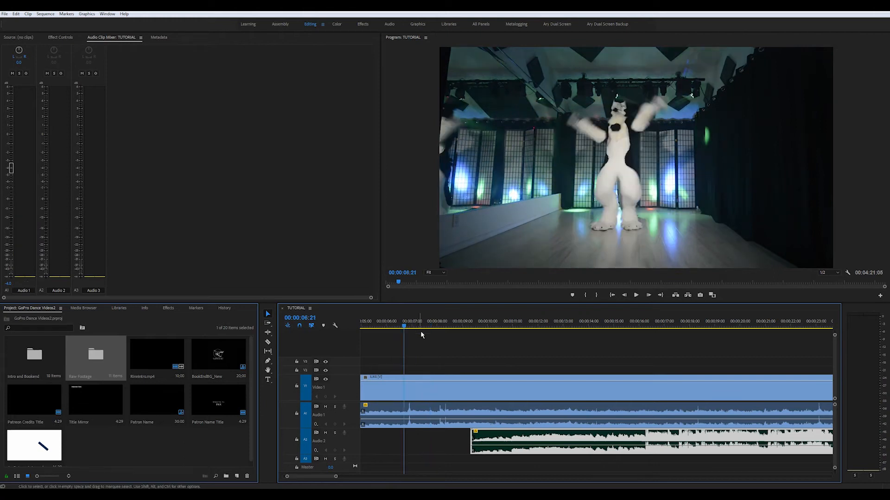
{"action": "key", "text": "space"}
{"action": "key", "text": "space"}
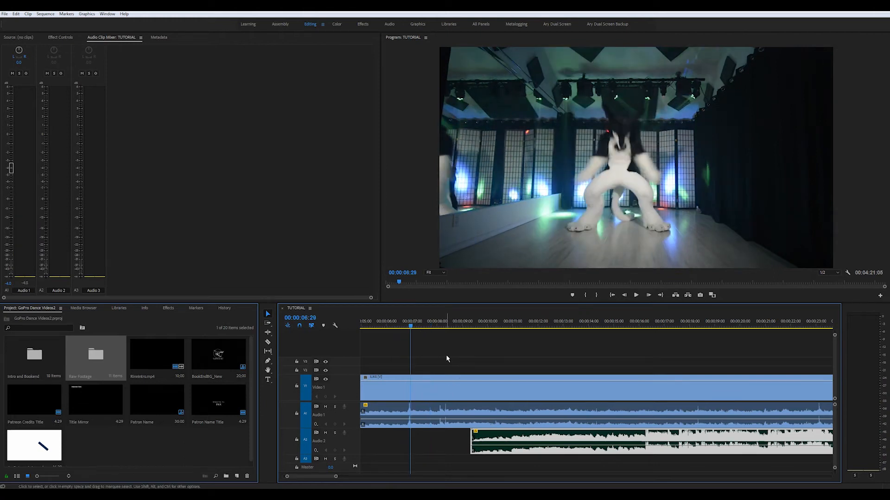
{"action": "key", "text": "space"}
{"action": "key", "text": "space"}
{"action": "key", "text": "space"}
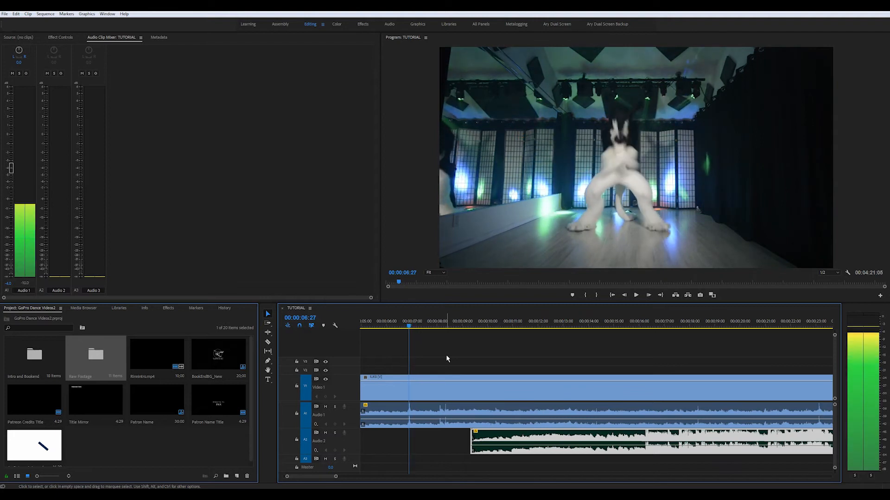
{"action": "key", "text": "space"}
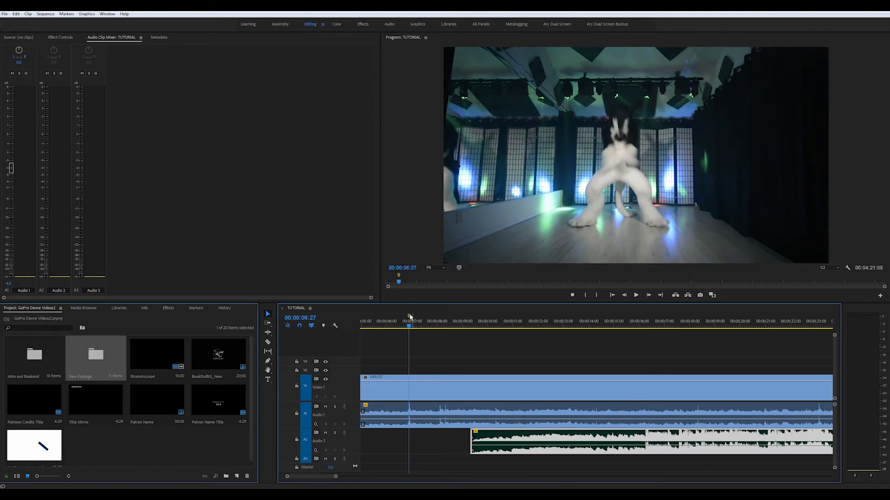
{"action": "right_click", "coordinate": [409, 317]}
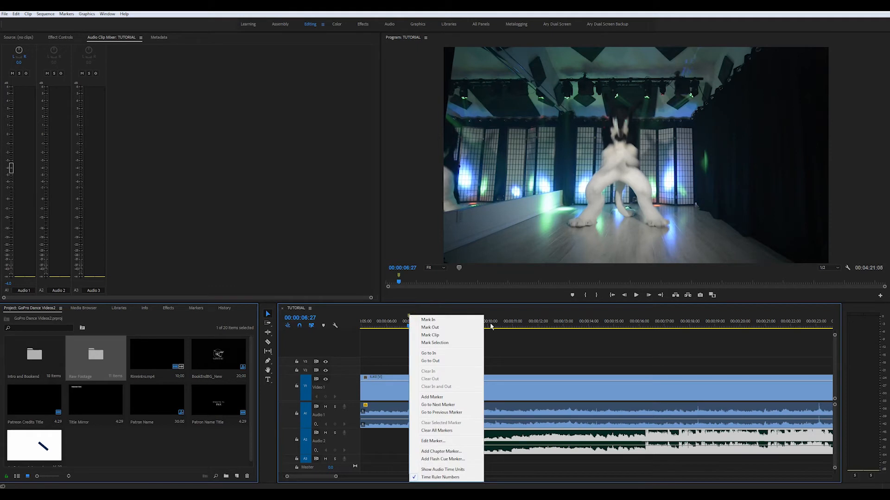
{"action": "left_click", "coordinate": [448, 399]}
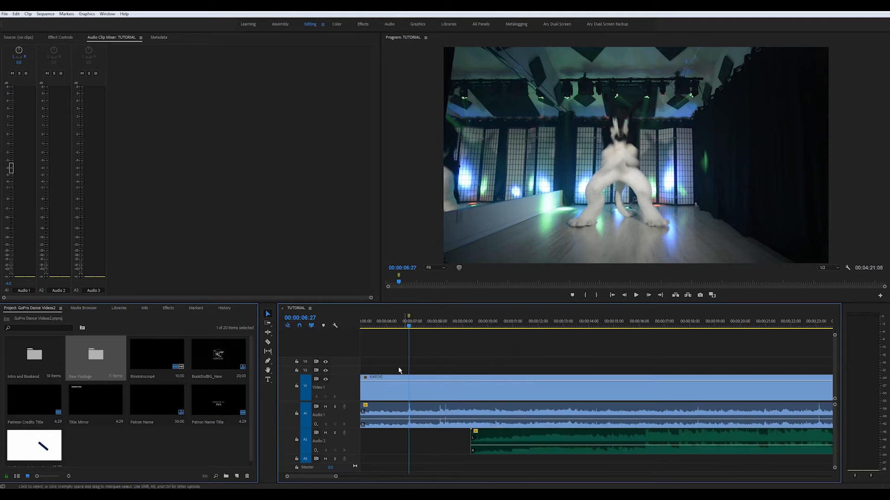
Enable the music clip on Audio 2 and play it around 00:00:16:00 to hear where its beat drops.
{"action": "left_click", "coordinate": [508, 437]}
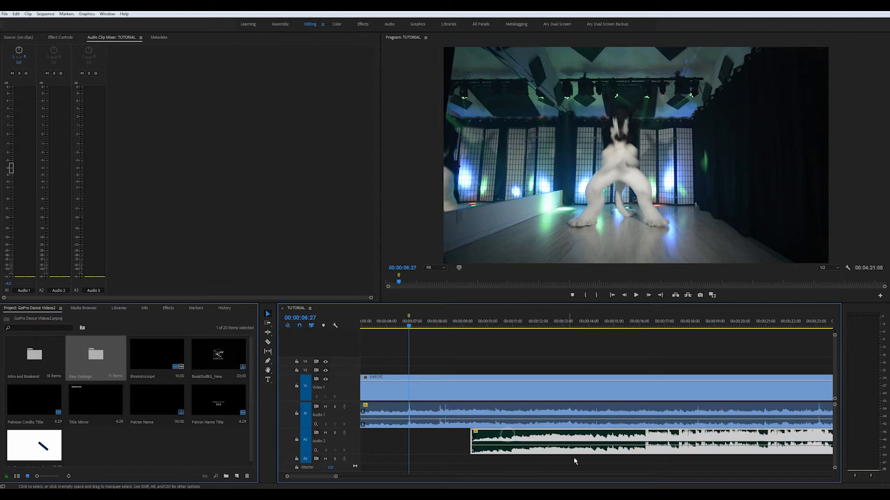
{"action": "left_click", "coordinate": [532, 445]}
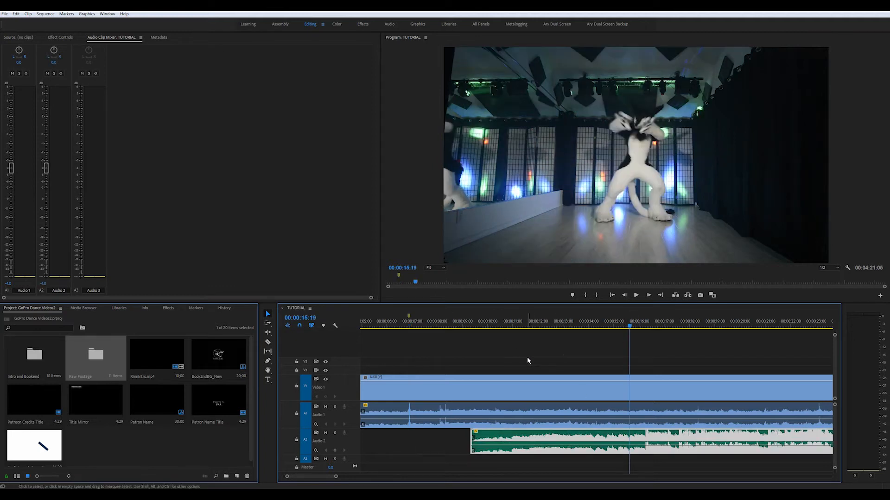
{"action": "key", "text": "space"}
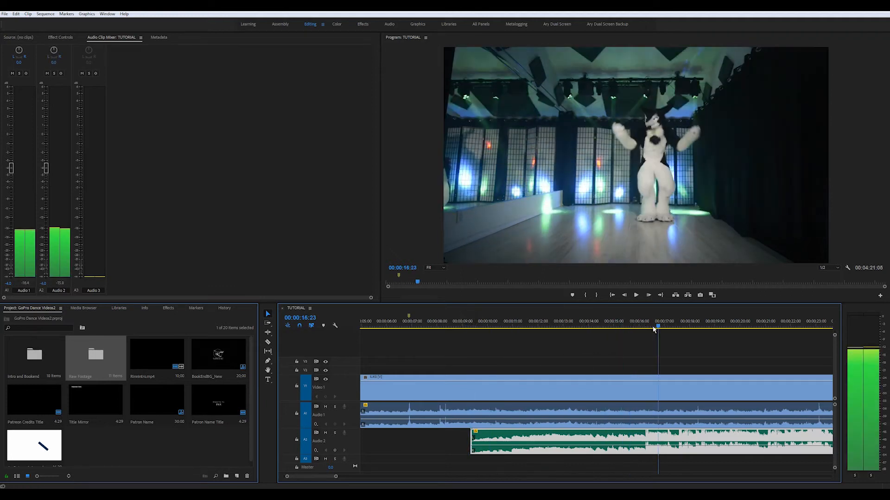
{"action": "left_click", "coordinate": [641, 327]}
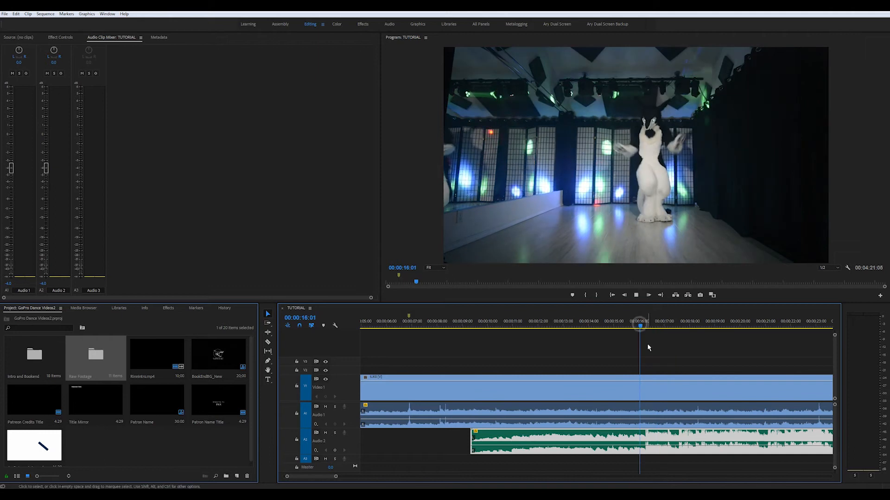
{"action": "key", "text": "space"}
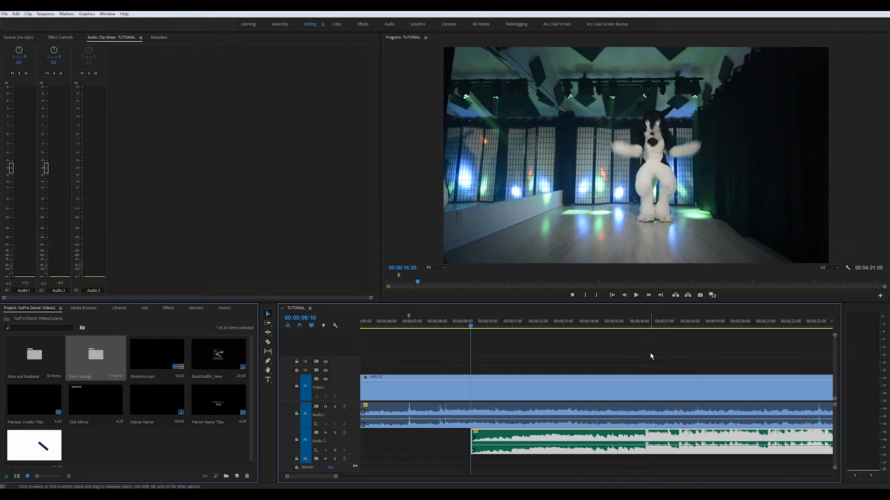
Find the exact start of the beat drop in the music waveform and trim the clip's beginning to 00:00:16:08.
{"action": "left_click", "coordinate": [645, 322]}
{"action": "key", "text": "equal"}
{"action": "key", "text": "equal"}
{"action": "key", "text": "equal"}
{"action": "key", "text": "Right"}
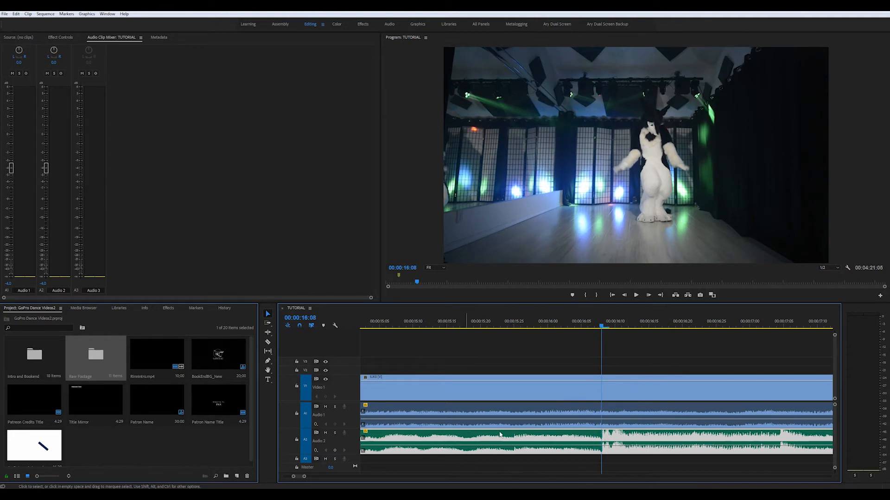
{"action": "key", "text": "minus"}
{"action": "key", "text": "minus"}
{"action": "key", "text": "minus"}
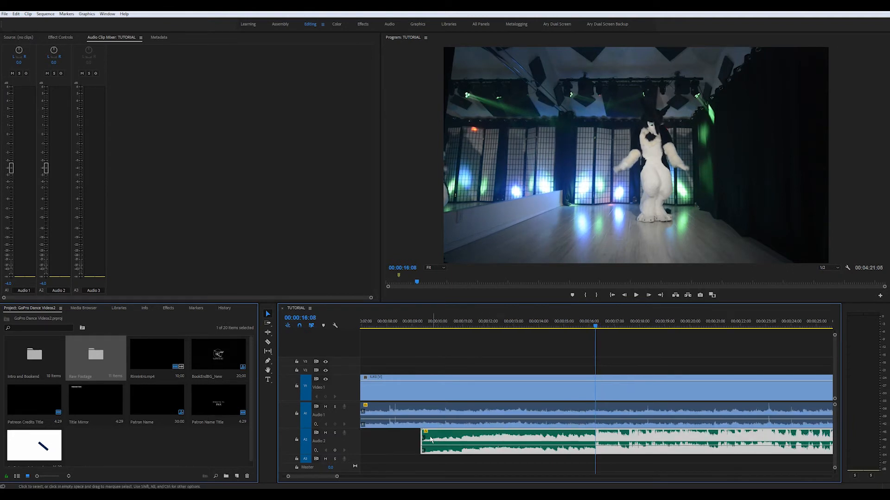
{"action": "left_click_drag", "start_coordinate": [422, 435], "coordinate": [596, 445]}
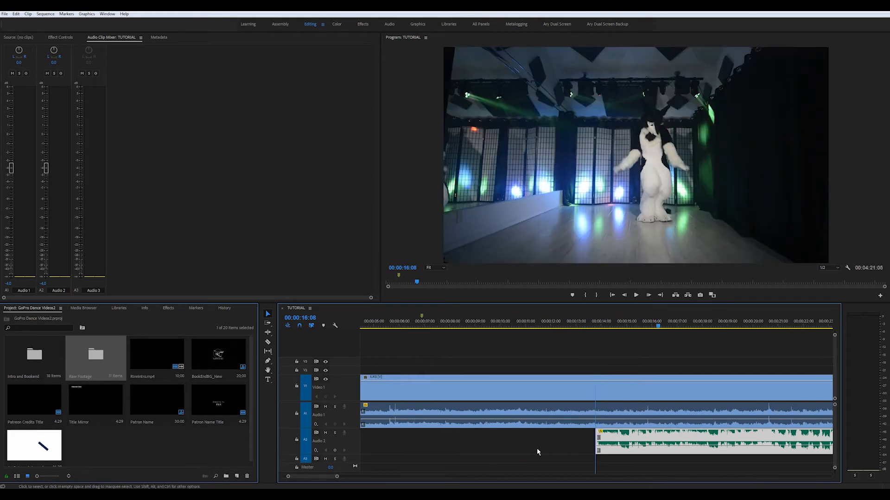
Align the trimmed music clip's start with the marker at 00:00:06:27, and extend its head back to the sequence start.
{"action": "scroll", "coordinate": [537, 452], "scroll_direction": "left", "scroll_amount": 3}
{"action": "left_click_drag", "start_coordinate": [746, 438], "coordinate": [508, 447]}
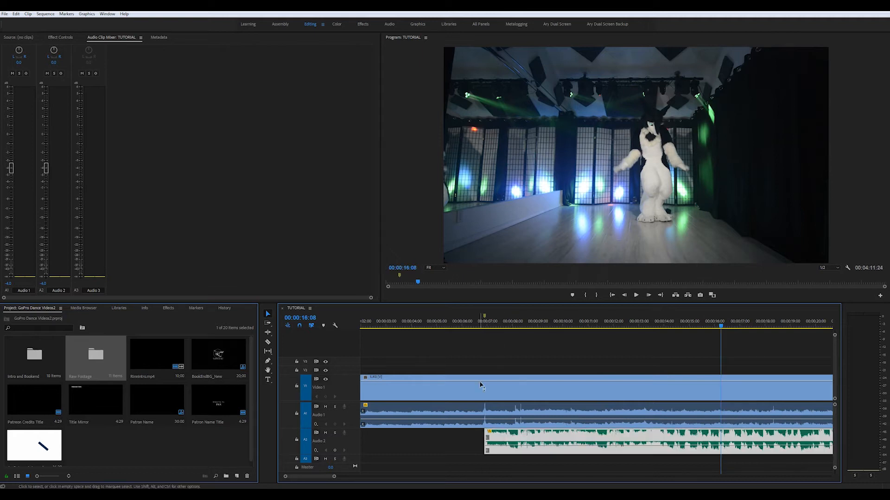
{"action": "key", "text": "minus"}
{"action": "key", "text": "minus"}
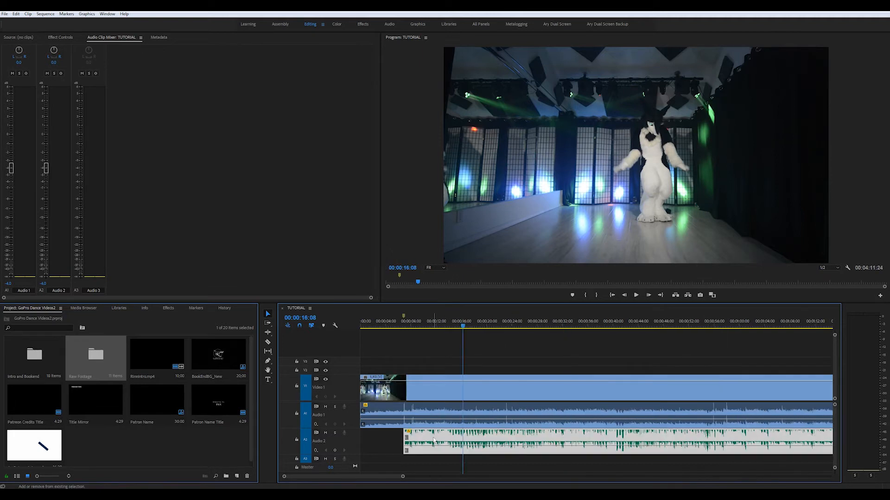
{"action": "left_click_drag", "start_coordinate": [405, 438], "coordinate": [361, 438]}
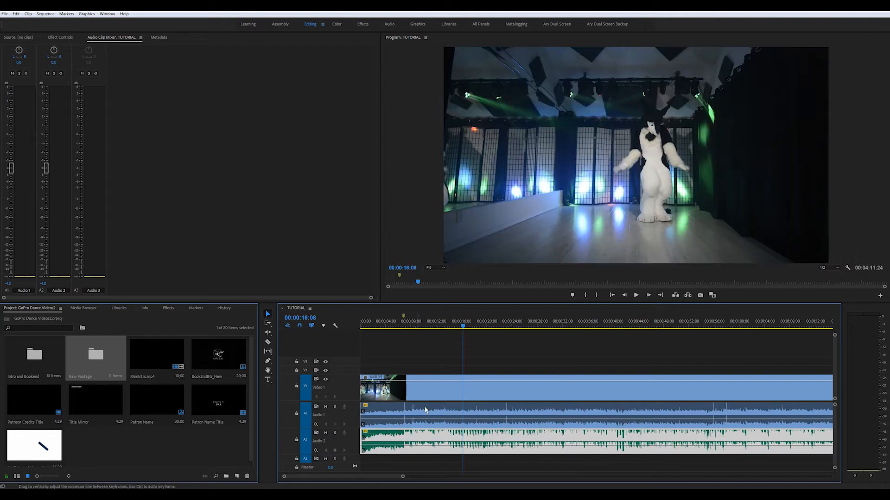
Play the sequence from the beginning to check the music's sync with the camera audio, and examine the waveforms around the marker.
{"action": "key", "text": "Home"}
{"action": "key", "text": "space"}
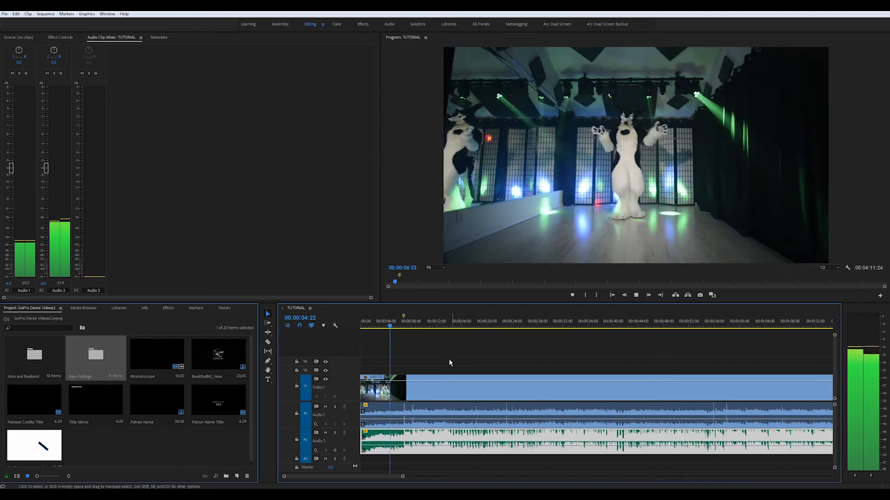
{"action": "key", "text": "space"}
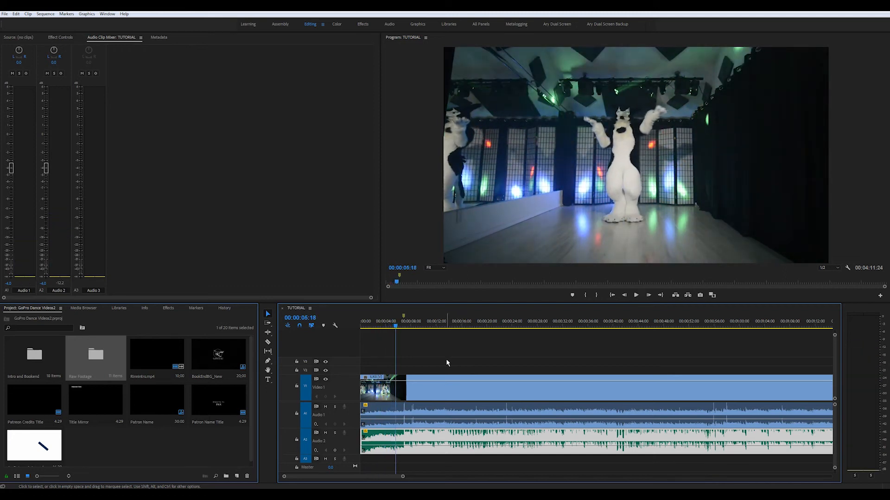
{"action": "key", "text": "equal"}
{"action": "key", "text": "equal"}
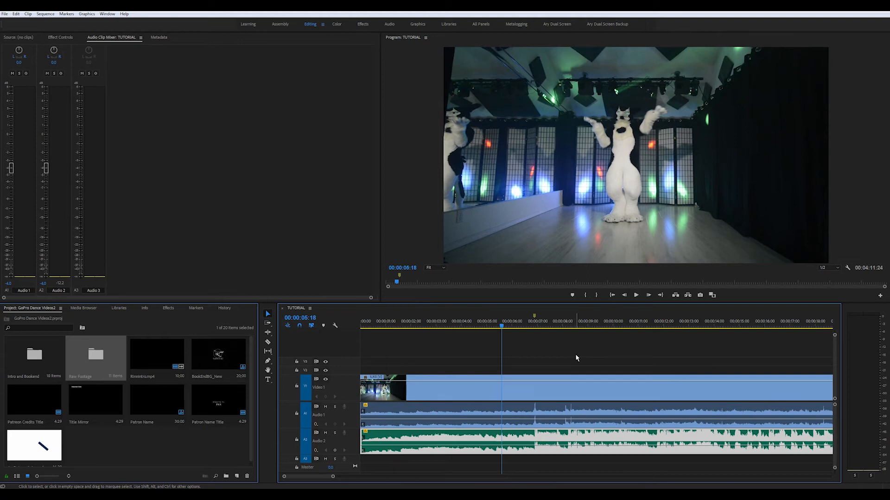
Compare the waveforms around the marker and play the sequence from 00:00:05:18 through the beat drop to check the sync.
{"action": "key", "text": "equal"}
{"action": "key", "text": "equal"}
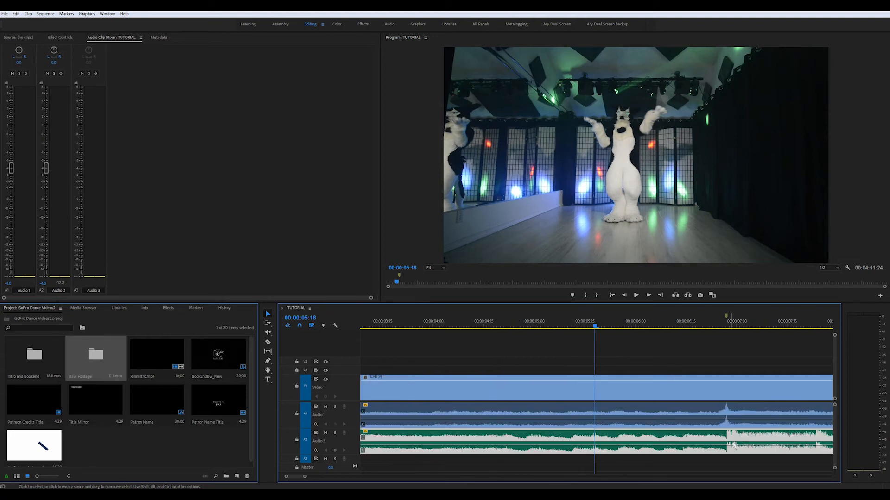
{"action": "key", "text": "minus"}
{"action": "key", "text": "minus"}
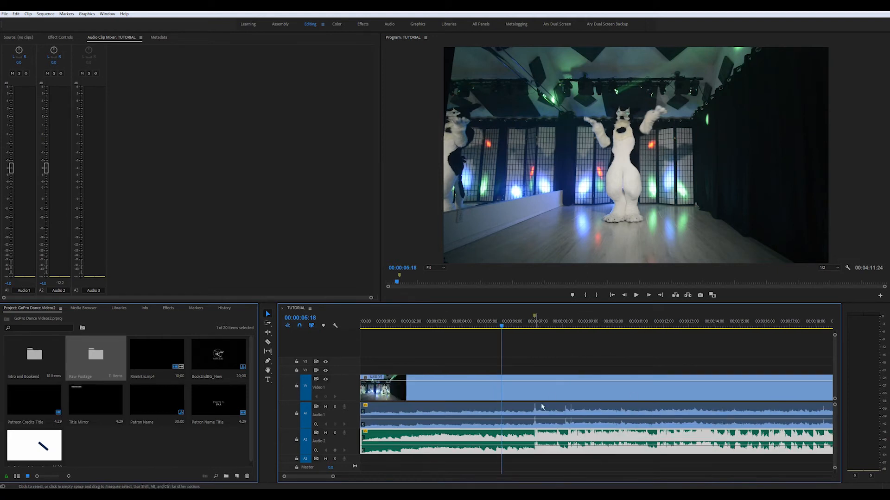
{"action": "key", "text": "space"}
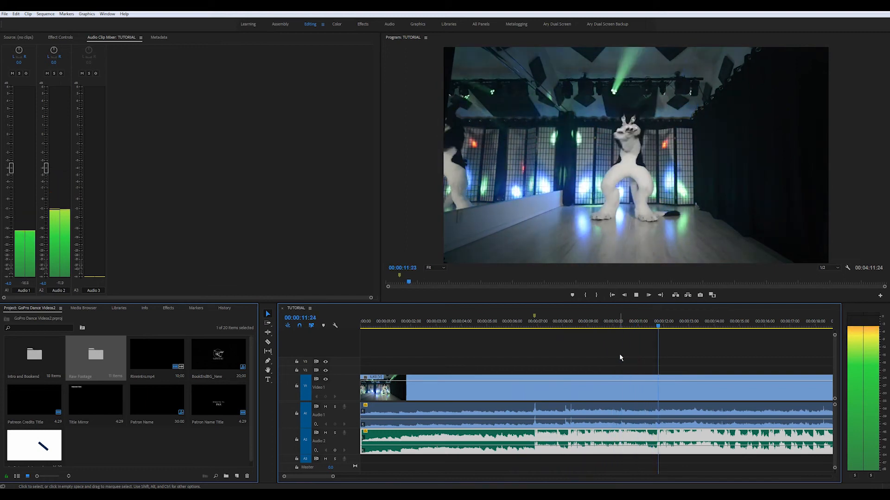
{"action": "key", "text": "space"}
Disable the camera audio clip on Audio 1 and play the sequence from the beginning with only the music.
{"action": "left_click", "coordinate": [478, 394]}
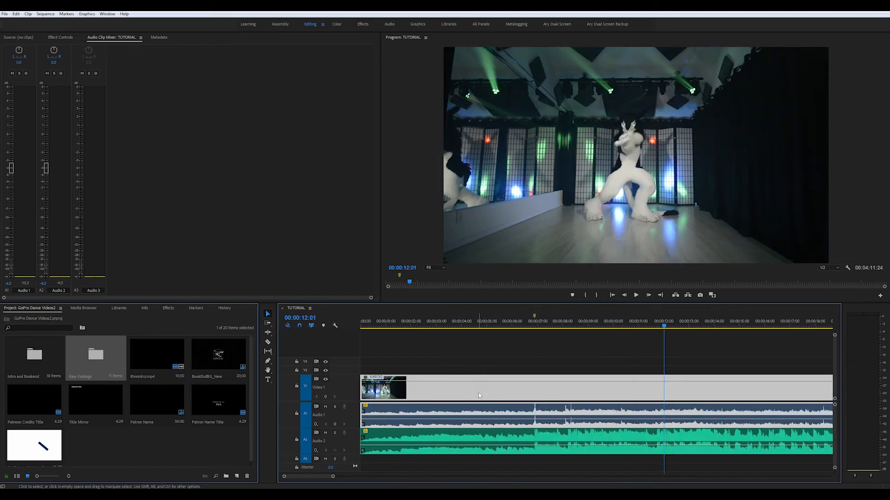
{"action": "left_click", "coordinate": [477, 411]}
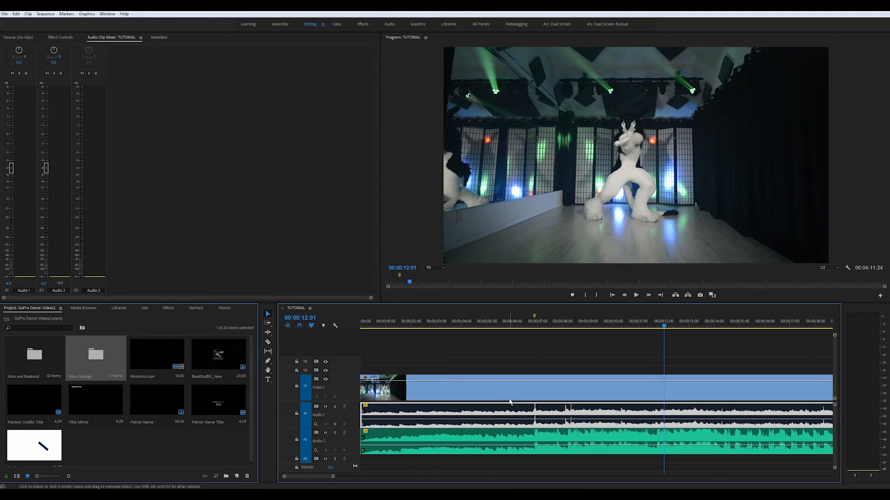
{"action": "key", "text": "space"}
{"action": "key", "text": "minus"}
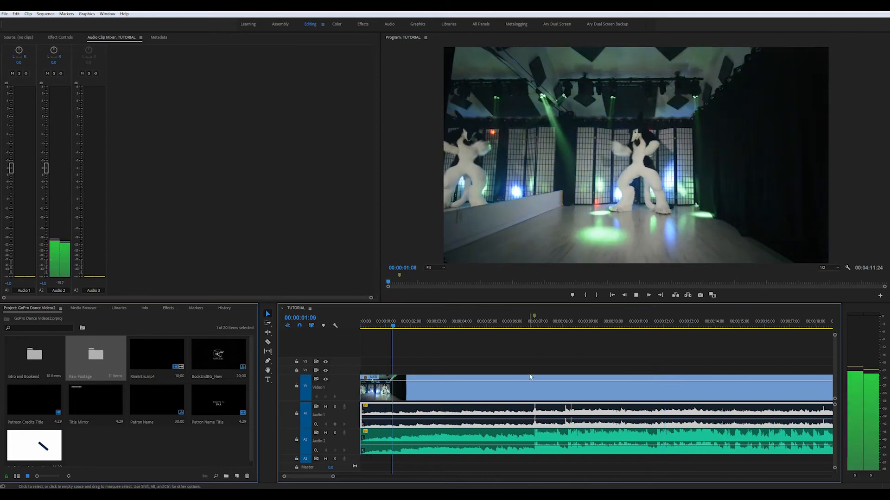
{"action": "key", "text": "minus"}
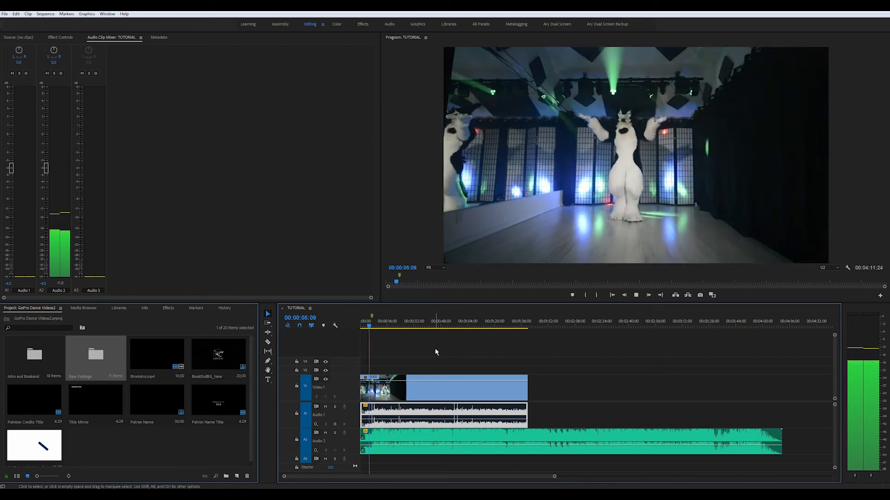
{"action": "left_click", "coordinate": [463, 343]}
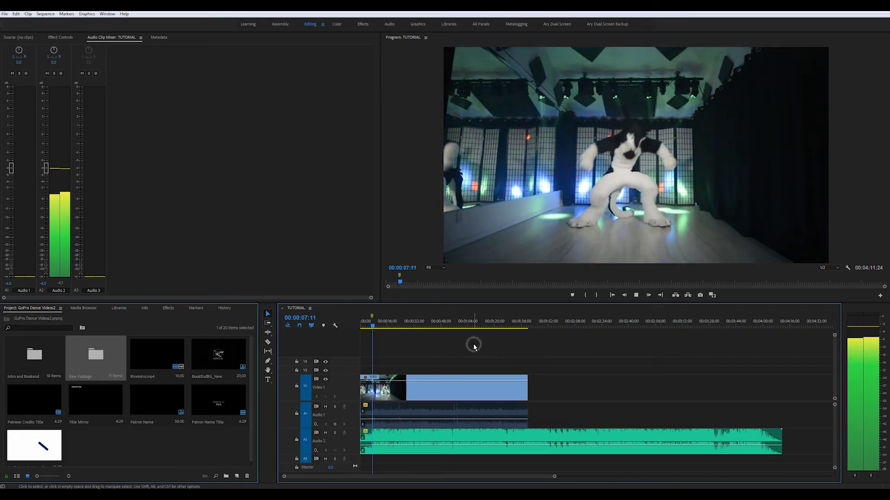
Play the dance with only the music around 00:00:50:00, and re-enable the camera audio clip on Audio 1.
{"action": "left_click", "coordinate": [438, 324]}
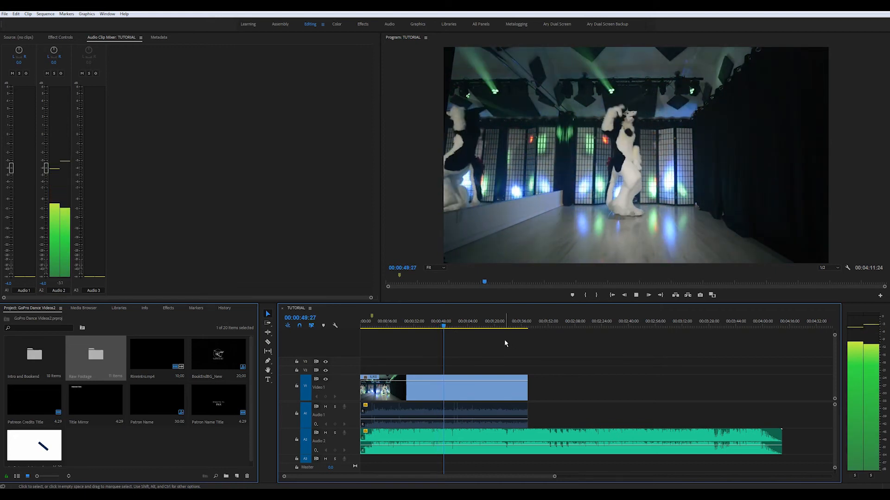
{"action": "key", "text": "space"}
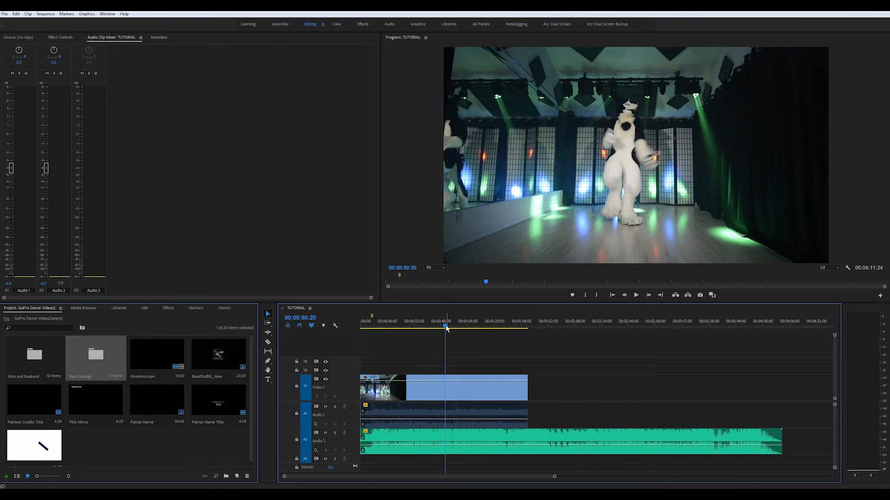
{"action": "left_click_drag", "start_coordinate": [447, 329], "coordinate": [449, 327]}
{"action": "key", "text": "space"}
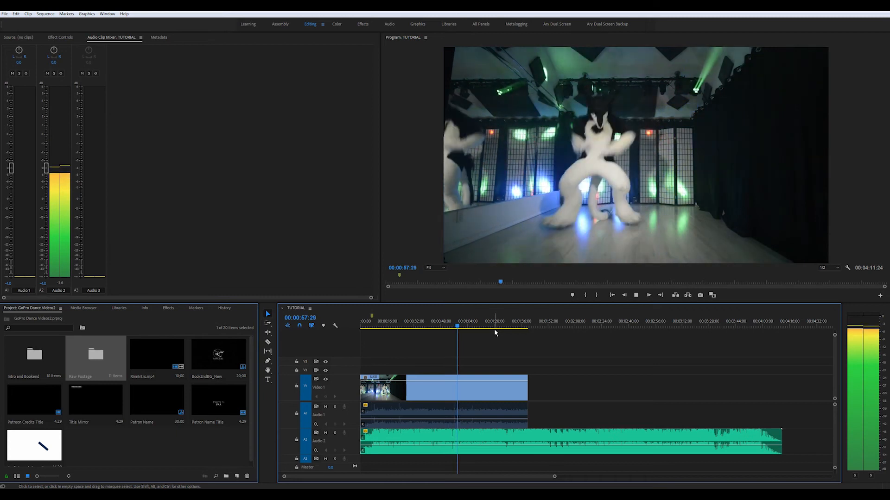
{"action": "left_click", "coordinate": [444, 409]}
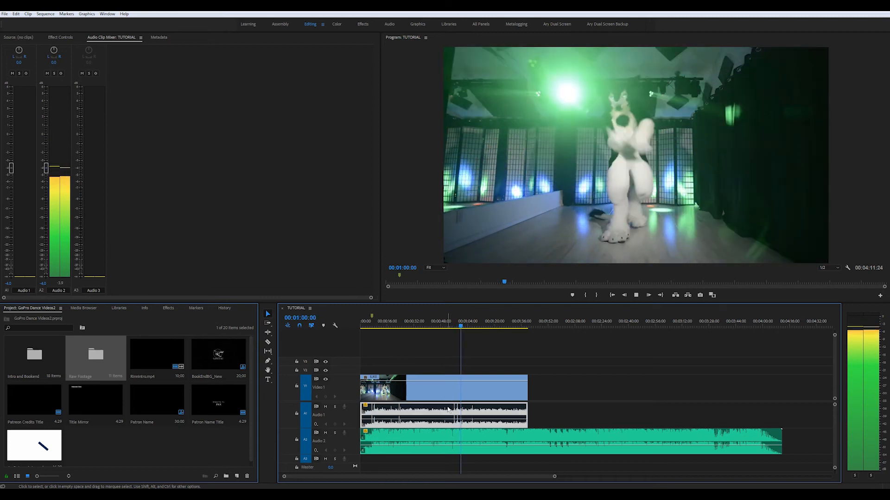
Lower the Audio 2 music volume to -14.7 dB during playback, and stop playback.
{"action": "left_click", "coordinate": [48, 170]}
{"action": "left_click_drag", "start_coordinate": [47, 170], "coordinate": [46, 224]}
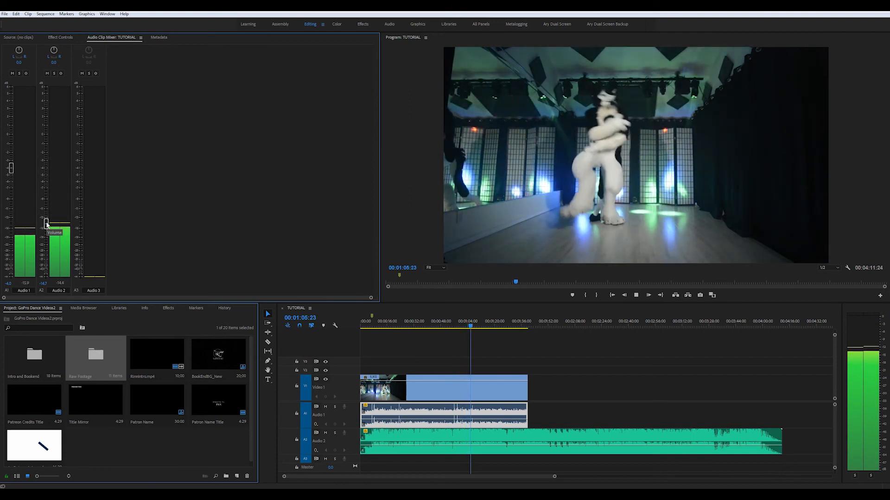
{"action": "key", "text": "space"}
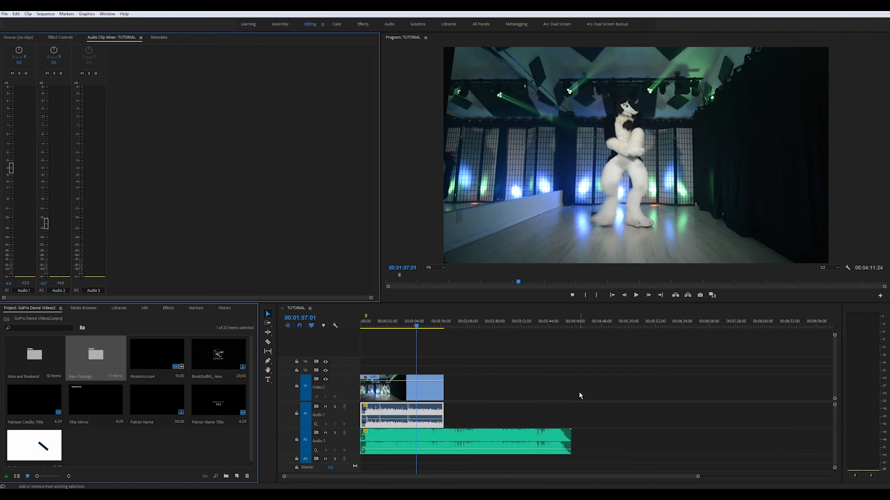
Return to the sequence start, try lowering the Audio 2 volume all the way to silence, and undo the volume changes.
{"action": "scroll", "coordinate": [579, 391], "scroll_direction": "up", "scroll_amount": 5}
{"action": "key", "text": "Home"}
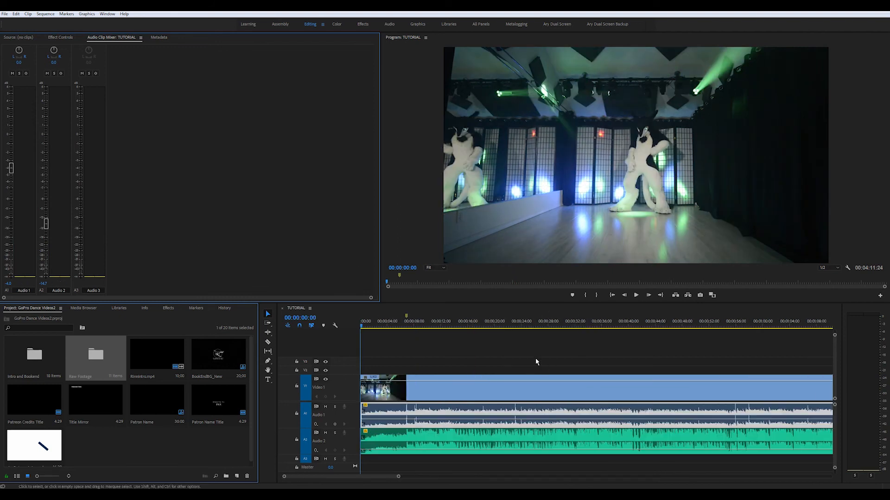
{"action": "left_click_drag", "start_coordinate": [51, 285], "coordinate": [57, 302]}
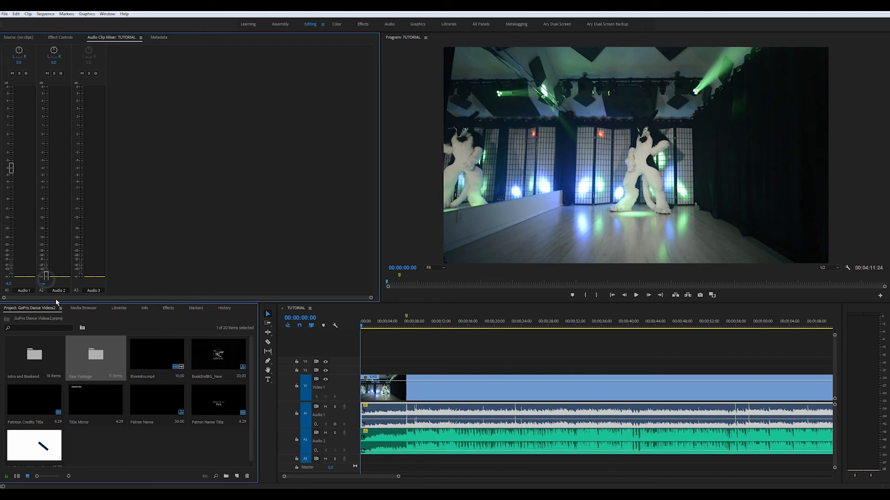
{"action": "key", "text": "ctrl+z"}
{"action": "key", "text": "Return"}
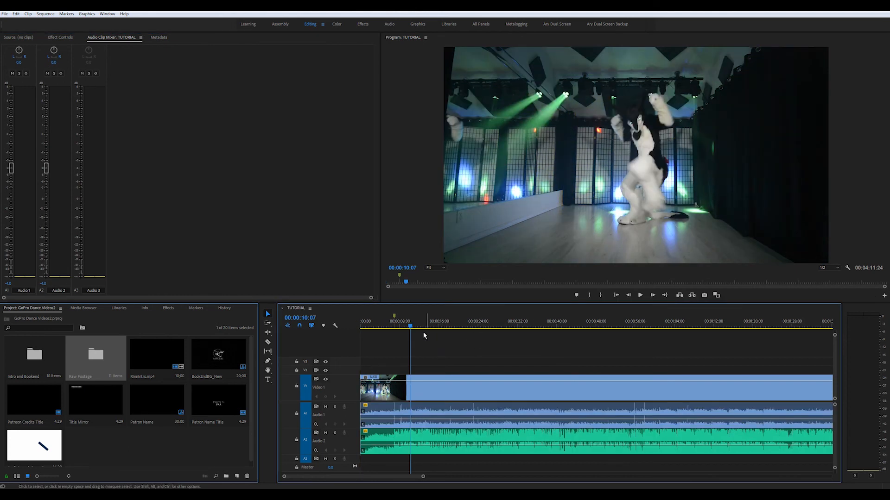
Place the playhead on the marker at 00:00:06:27 and closely examine how the music's beat drop lines up with the camera audio peak.
{"action": "left_click_drag", "start_coordinate": [412, 326], "coordinate": [408, 326]}
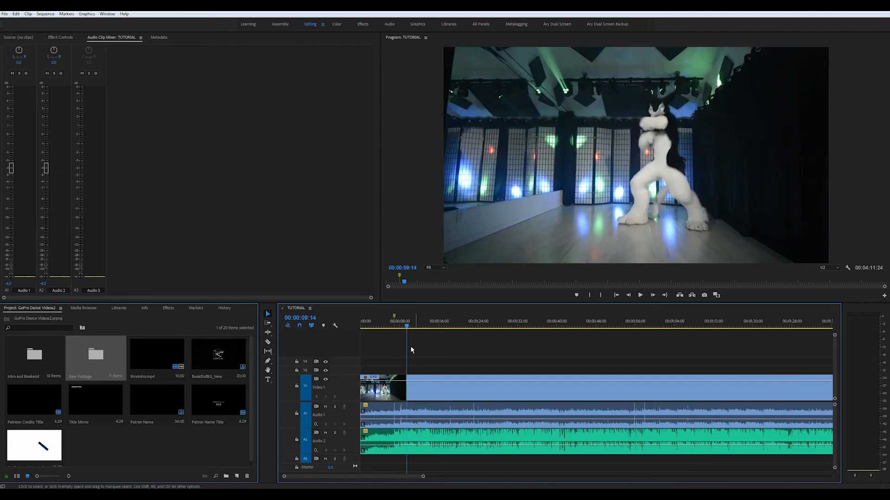
{"action": "key", "text": "equal"}
{"action": "key", "text": "equal"}
{"action": "key", "text": "equal"}
{"action": "left_click", "coordinate": [489, 327]}
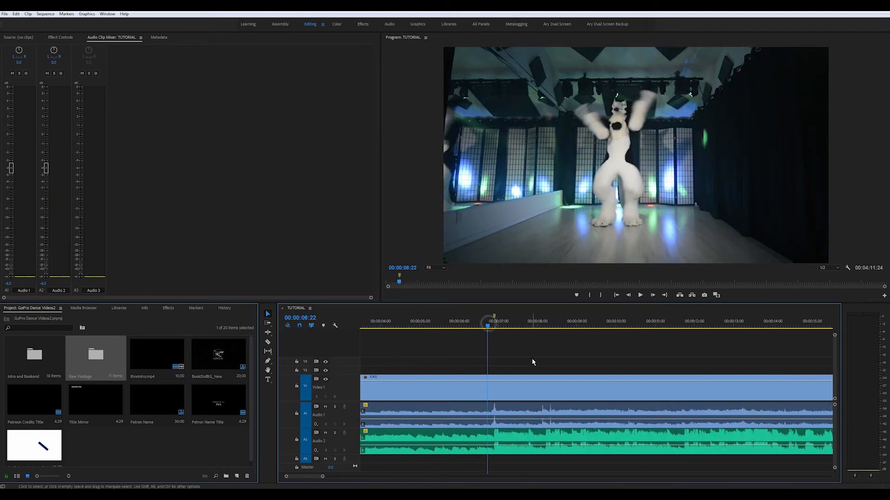
{"action": "key", "text": "equal"}
{"action": "key", "text": "equal"}
{"action": "key", "text": "equal"}
{"action": "scroll", "coordinate": [616, 352], "scroll_direction": "down", "scroll_amount": 3}
{"action": "left_click", "coordinate": [552, 327]}
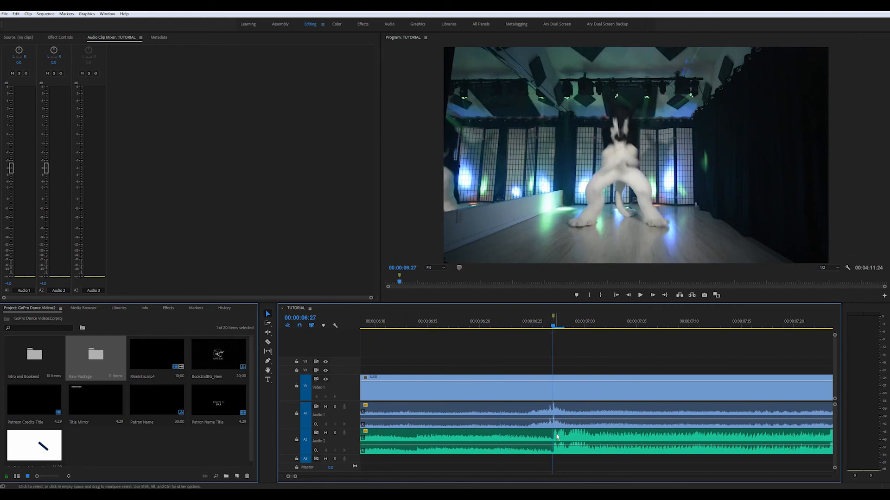
{"action": "left_click_drag", "start_coordinate": [563, 436], "coordinate": [543, 440]}
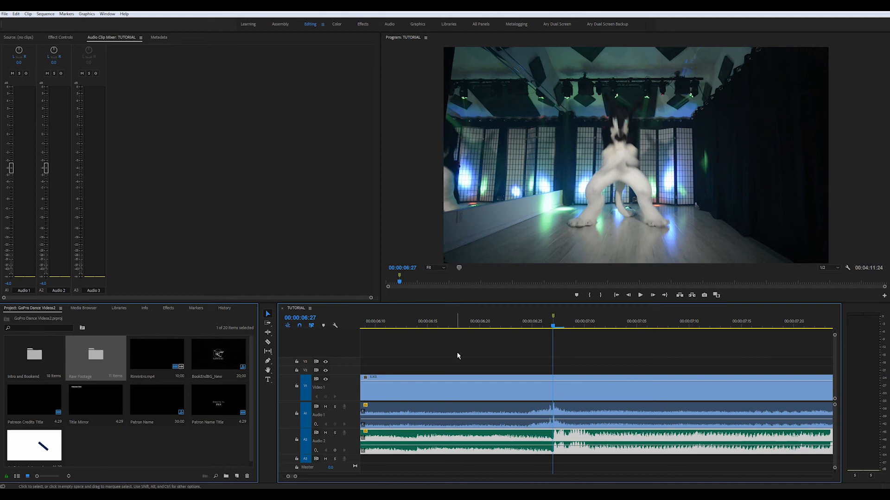
{"action": "left_click", "coordinate": [511, 361]}
{"action": "right_click", "coordinate": [553, 389]}
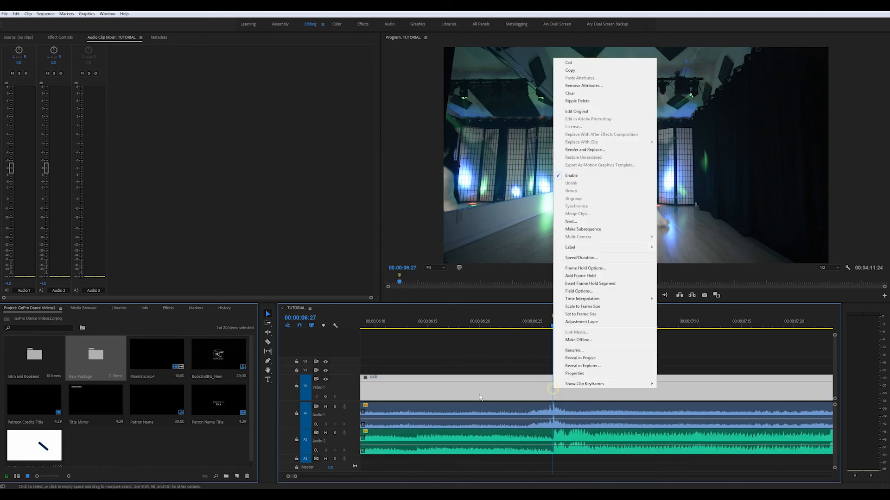
{"action": "left_click", "coordinate": [487, 369]}
{"action": "key", "text": "i"}
Show audio time units on the timeline ruler and place the playhead at the music's beat drop, at 00:00:06:43582.
{"action": "right_click", "coordinate": [480, 324]}
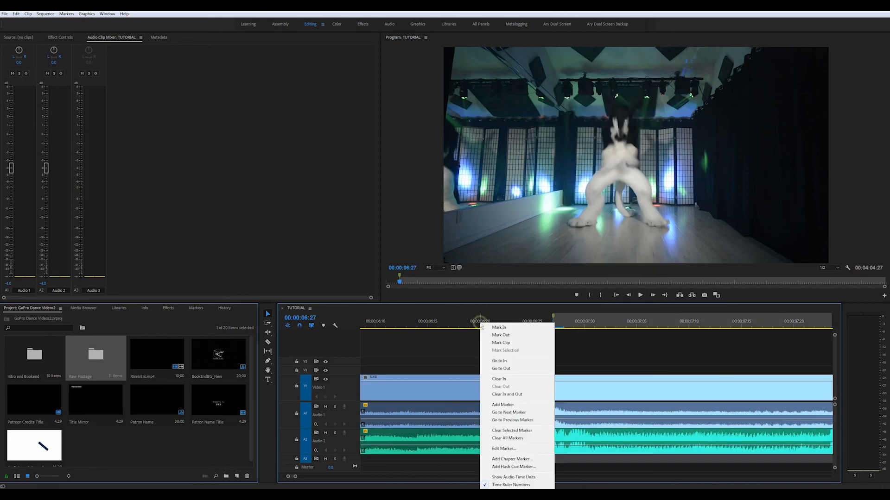
{"action": "left_click", "coordinate": [503, 477]}
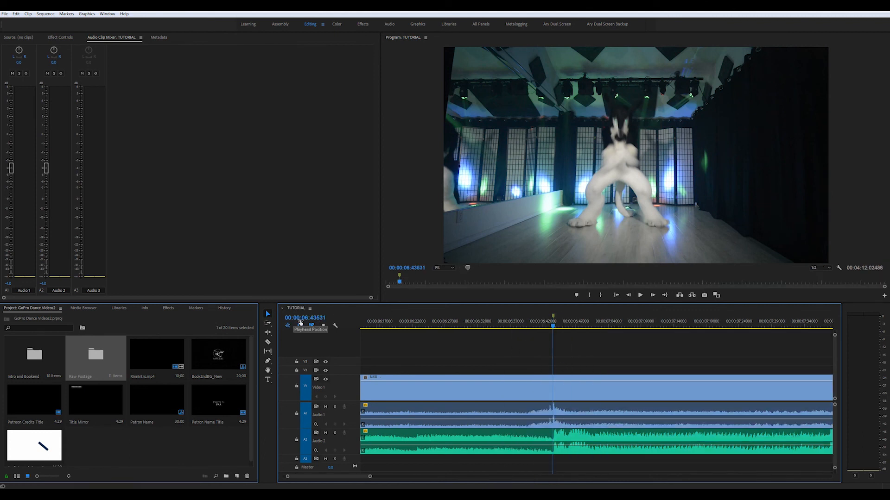
{"action": "key", "text": "="}
{"action": "key", "text": "="}
{"action": "key", "text": "="}
{"action": "key", "text": "="}
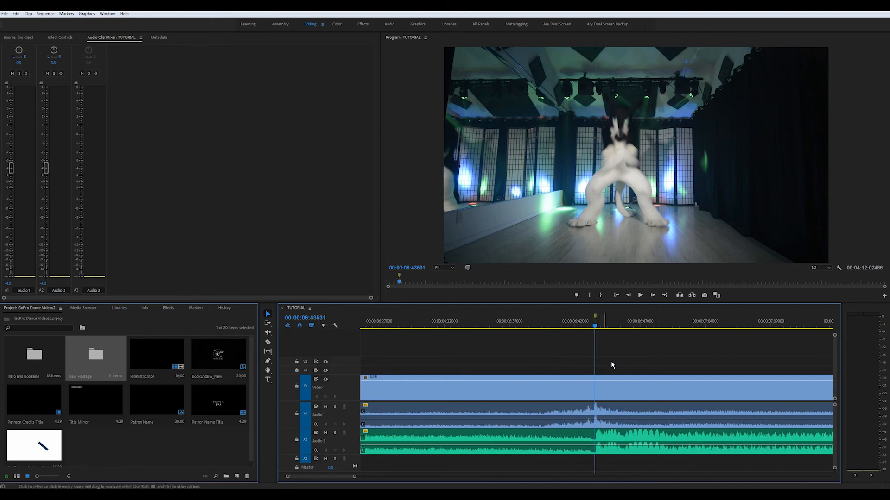
{"action": "key", "text": "="}
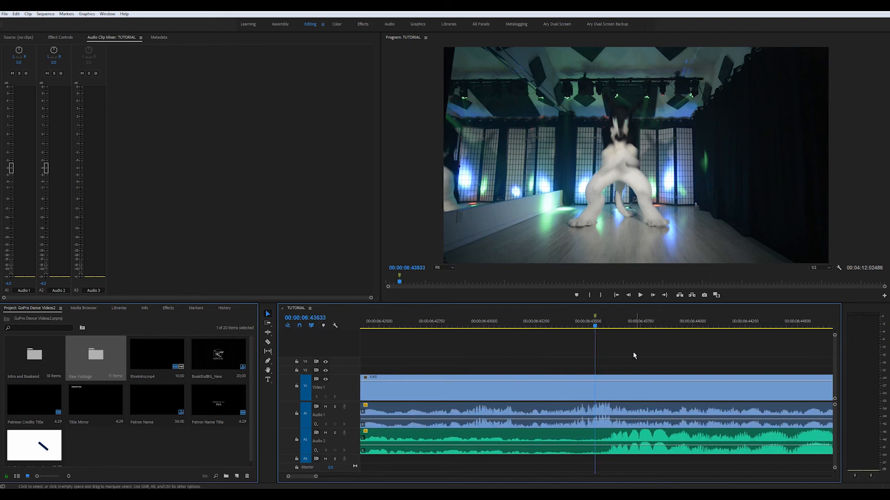
{"action": "left_click", "coordinate": [597, 326]}
{"action": "left_click_drag", "start_coordinate": [598, 326], "coordinate": [605, 325]}
{"action": "key", "text": "="}
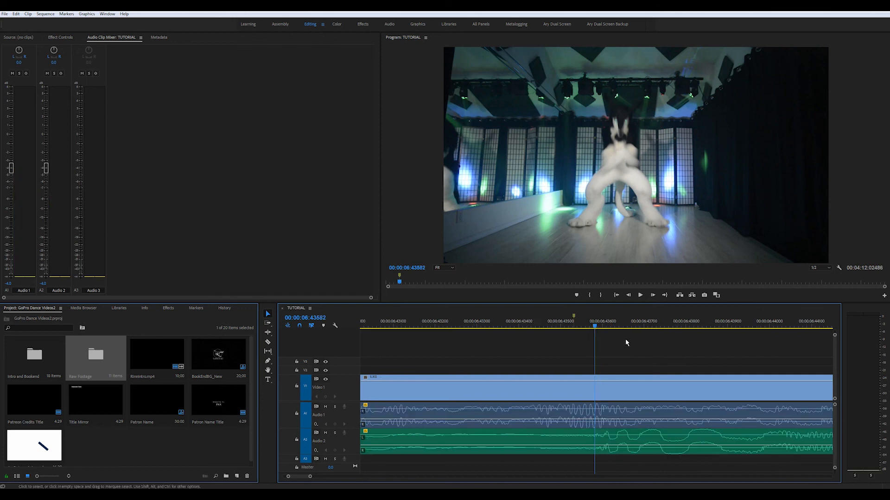
Turn off audio time units on the timeline ruler, and return to the start with the whole sequence in view.
{"action": "key", "text": "minus"}
{"action": "key", "text": "minus"}
{"action": "key", "text": "minus"}
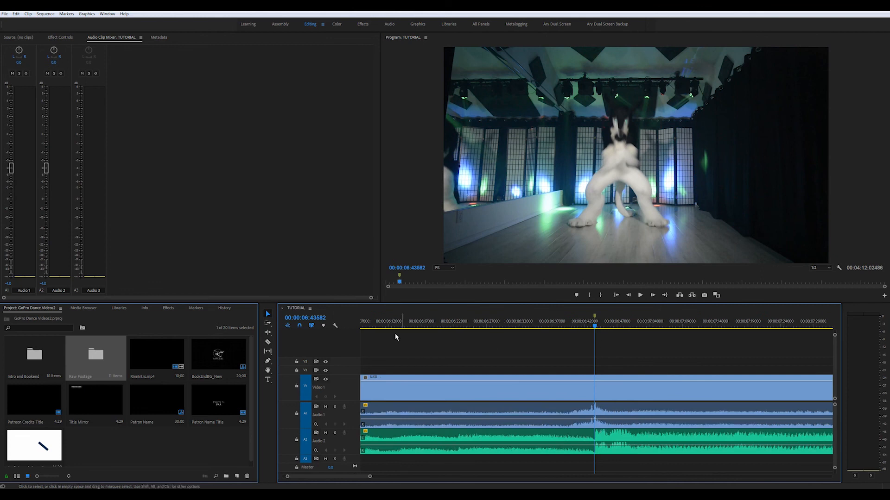
{"action": "right_click", "coordinate": [395, 319]}
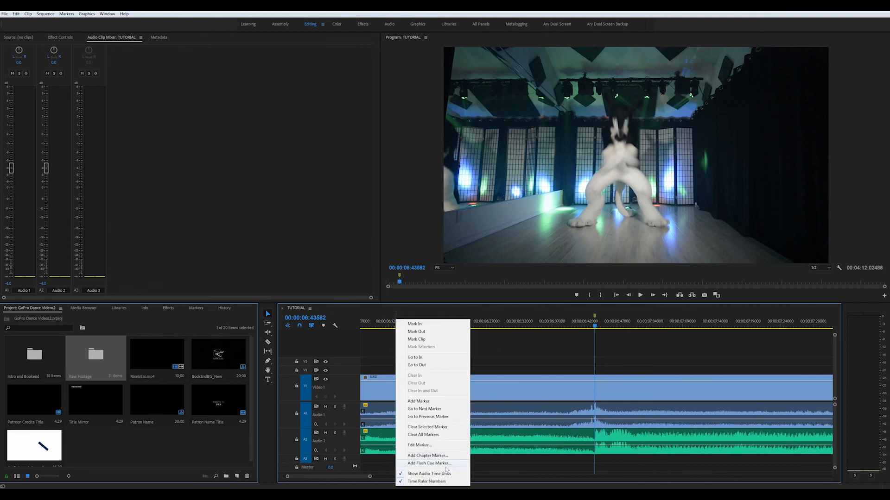
{"action": "left_click", "coordinate": [428, 473]}
{"action": "key", "text": "backslash"}
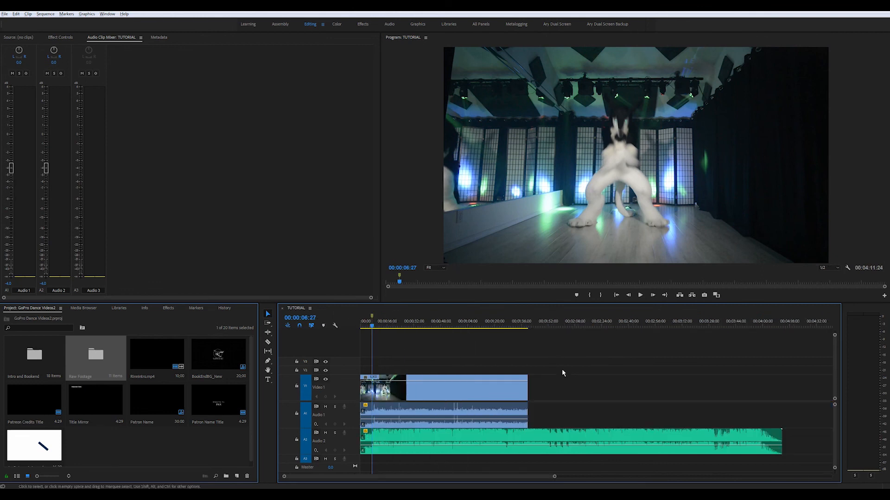
{"action": "key", "text": "Home"}
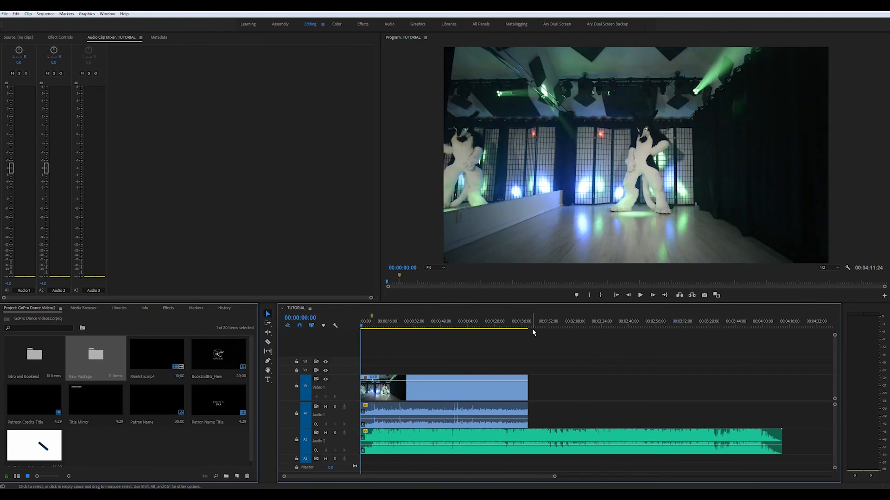